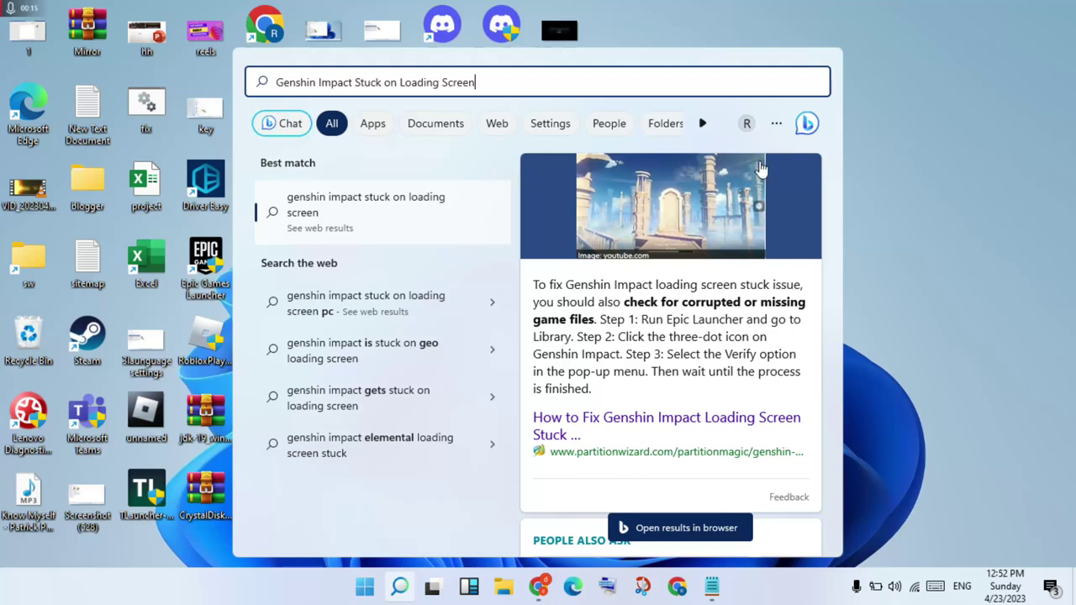
Dismiss the 'Genshin Impact Stuck on Loading Screen' search panel to return to the desktop
{"action": "left_click", "coordinate": [891, 162]}
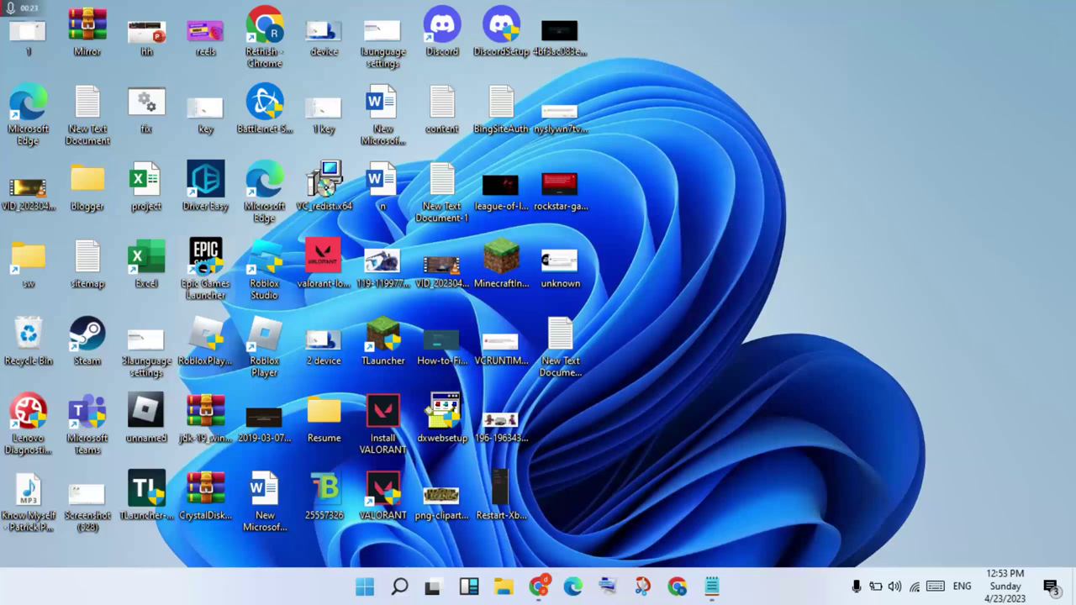
Set the Epic Games Launcher shortcut to Windows 8 compatibility mode and apply it
{"action": "right_click", "coordinate": [204, 252]}
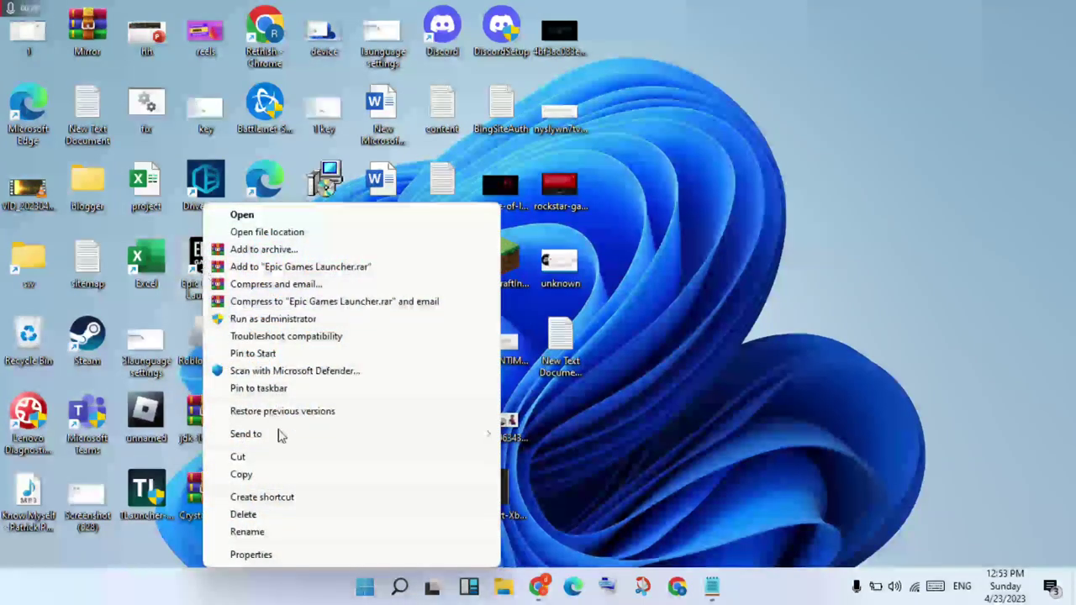
{"action": "left_click", "coordinate": [264, 556]}
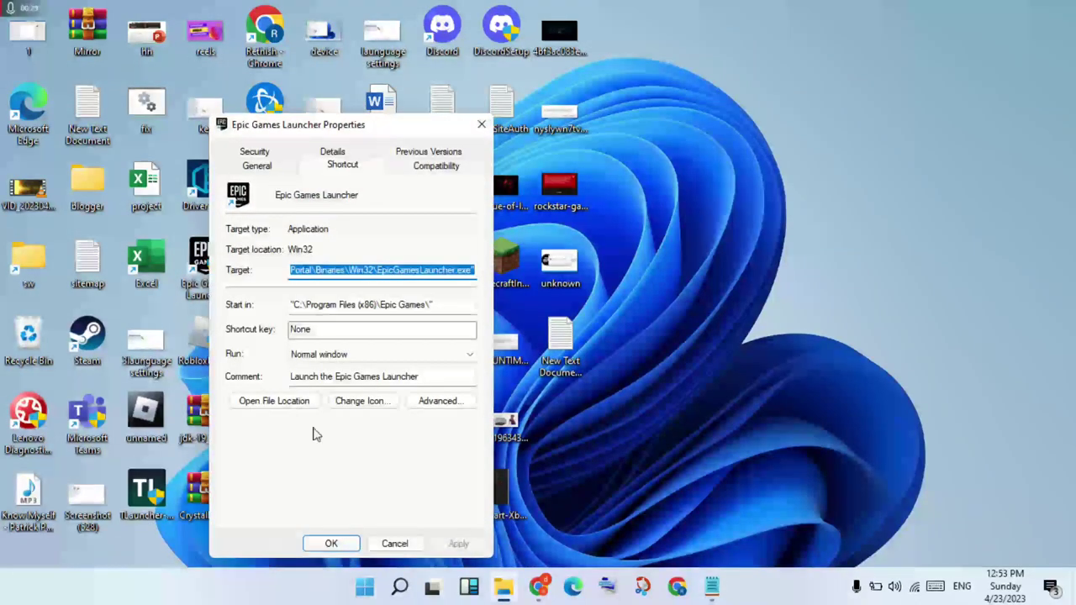
{"action": "left_click", "coordinate": [436, 167]}
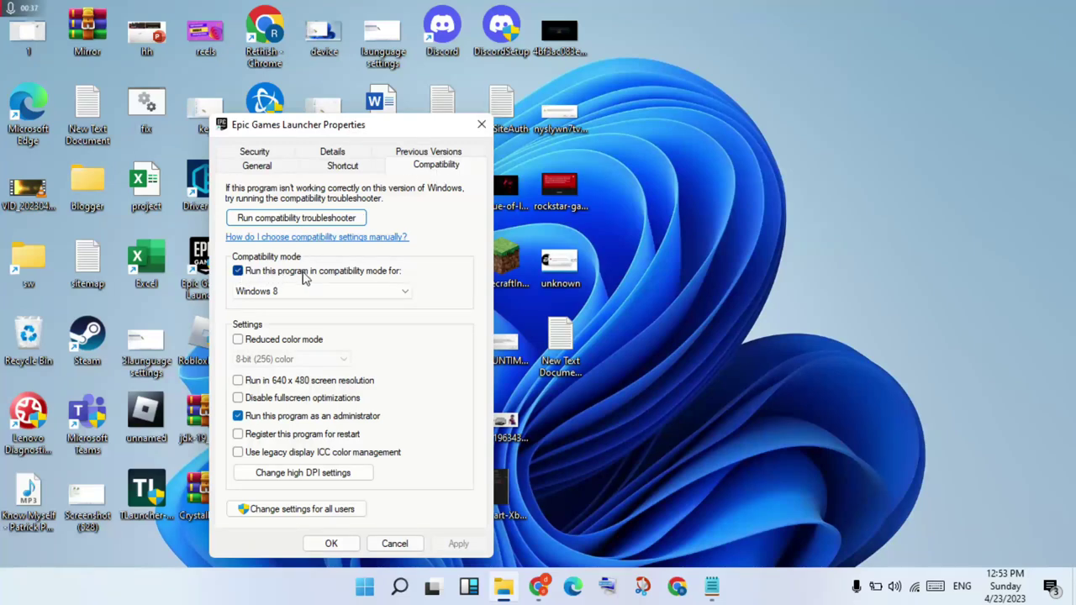
{"action": "left_click", "coordinate": [281, 291]}
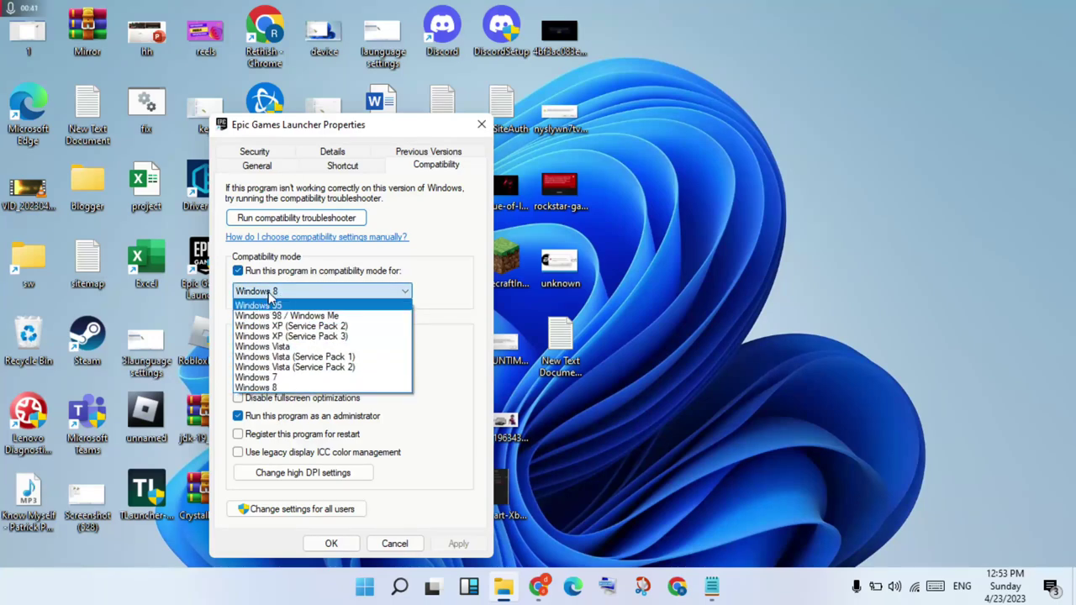
{"action": "left_click", "coordinate": [276, 388]}
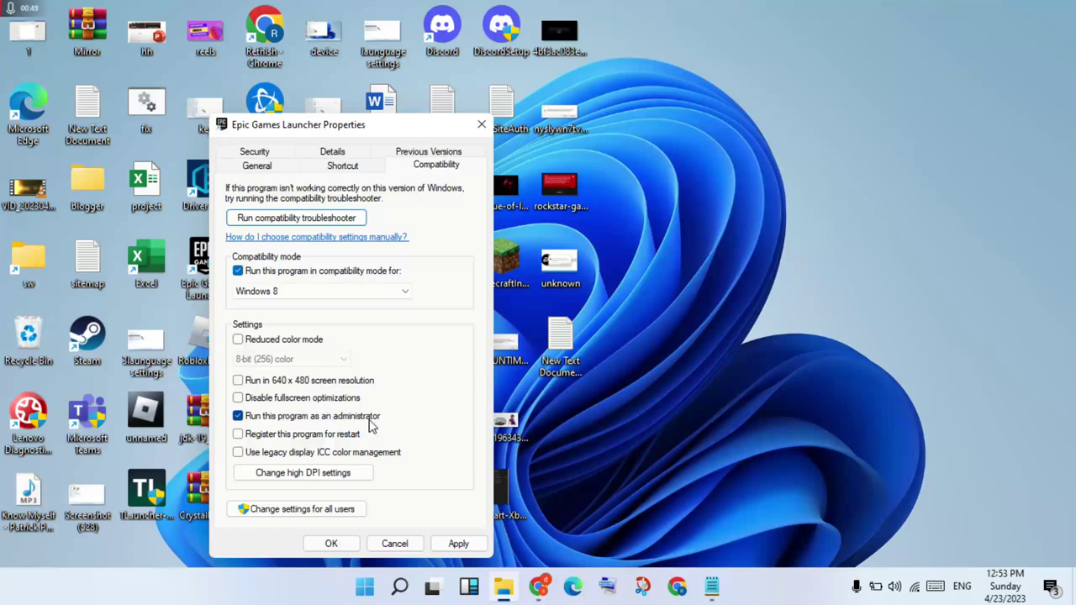
{"action": "left_click", "coordinate": [458, 544]}
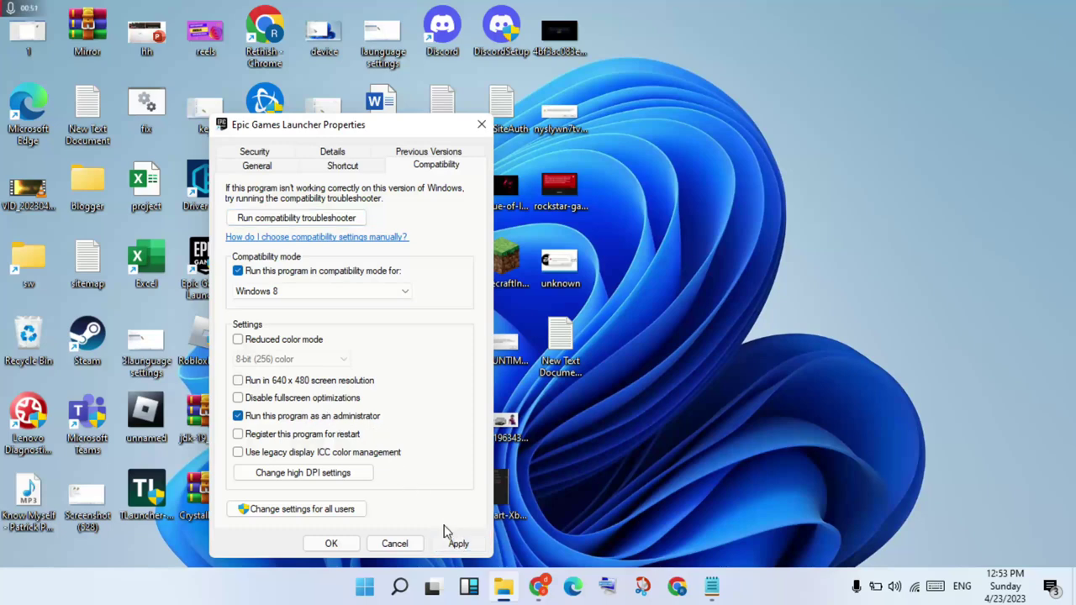
{"action": "left_click", "coordinate": [332, 544]}
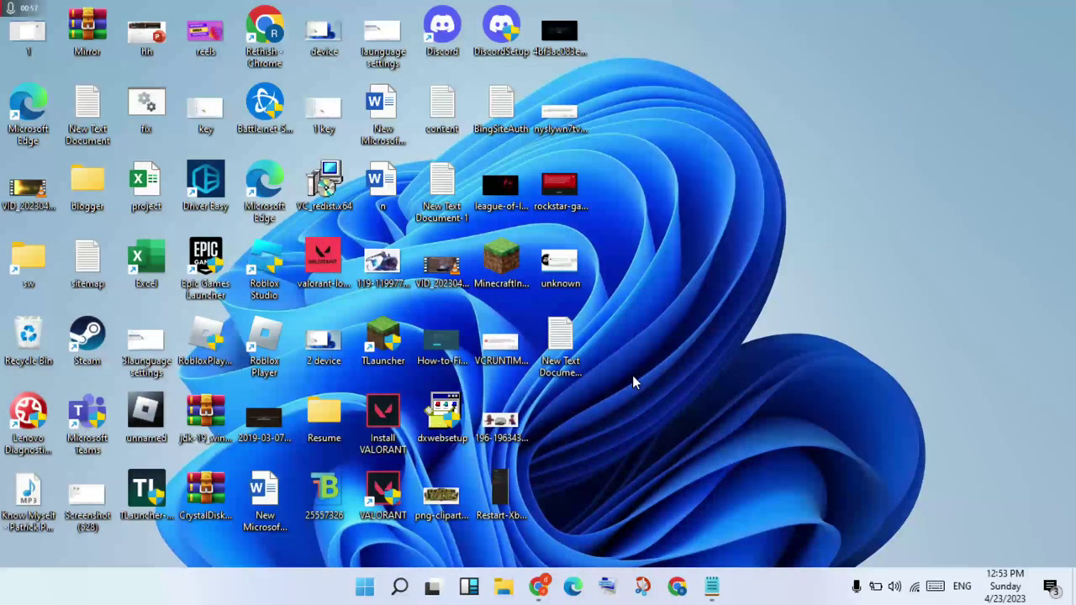
{"action": "left_click", "coordinate": [711, 586]}
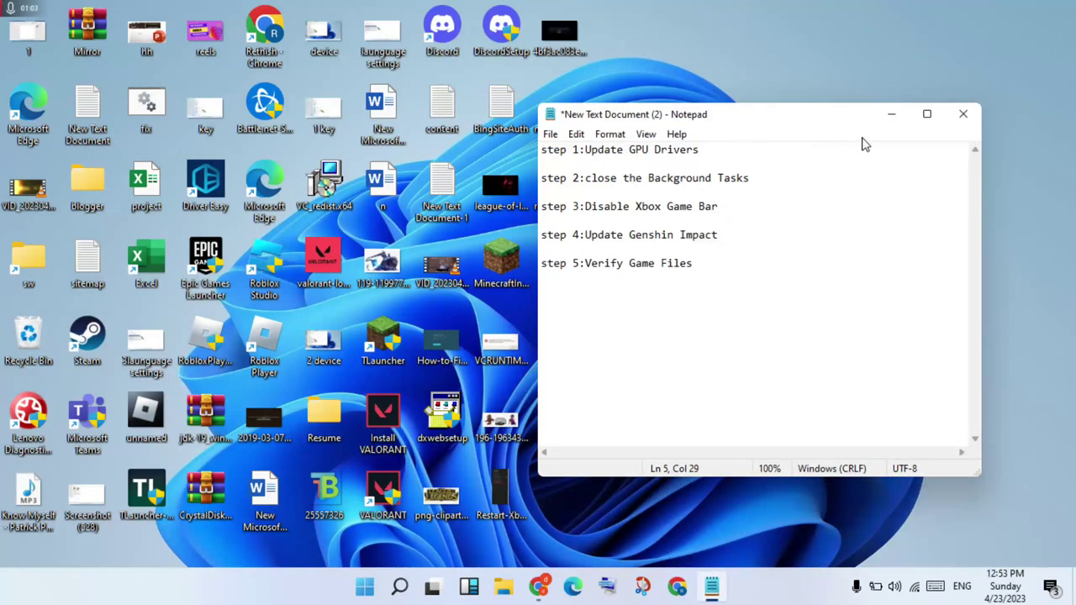
{"action": "left_click", "coordinate": [894, 113]}
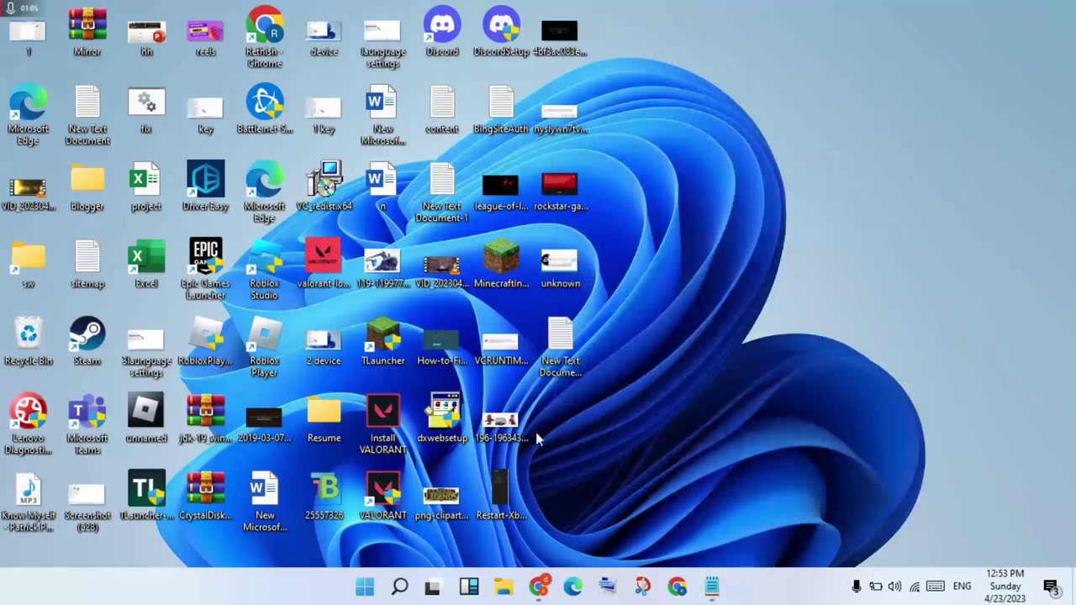
{"action": "left_click", "coordinate": [401, 586]}
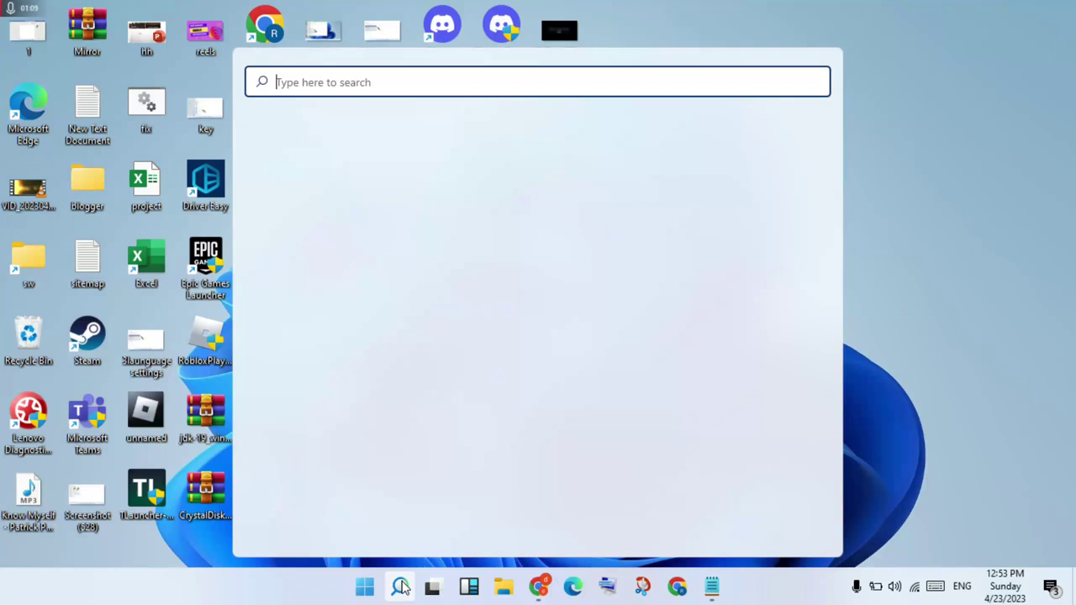
Launch Device Manager from a 'devi' search and select the Display adapters category
{"action": "type", "text": "dev"}
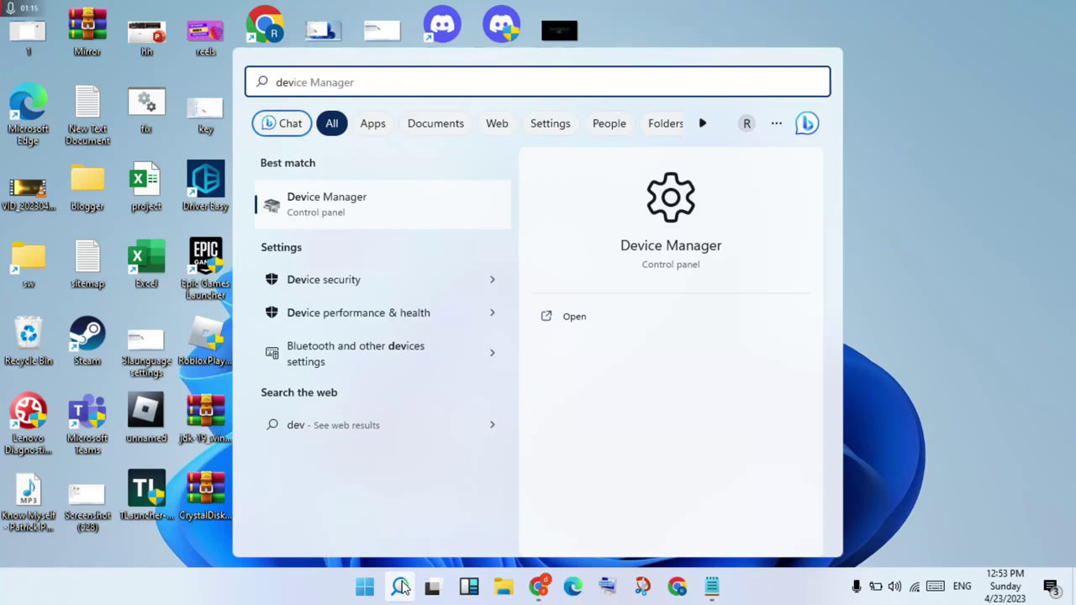
{"action": "type", "text": "i"}
{"action": "left_click", "coordinate": [580, 326]}
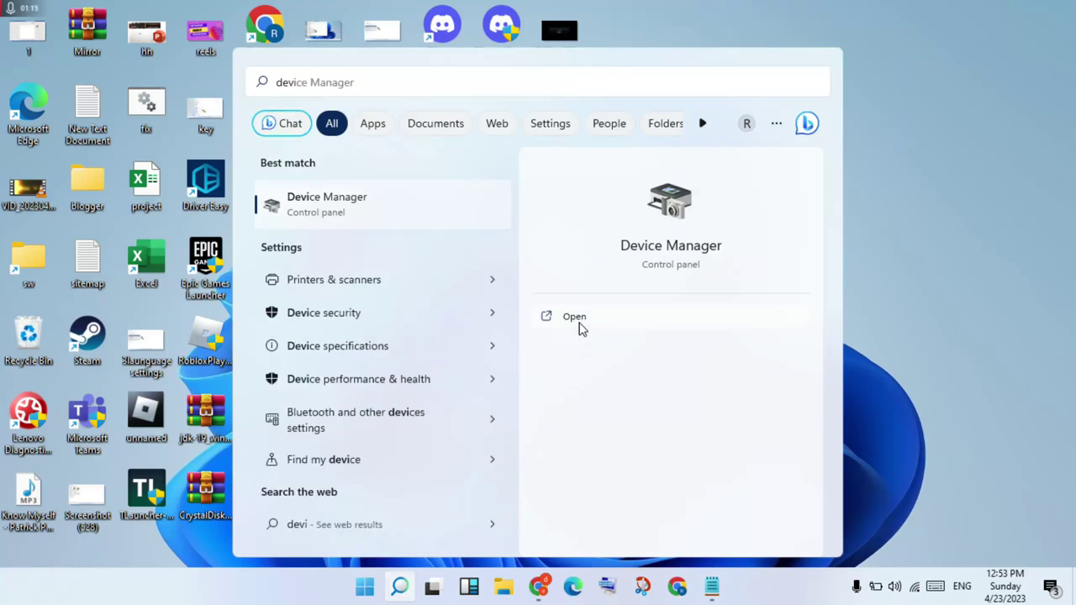
{"action": "left_click", "coordinate": [576, 317]}
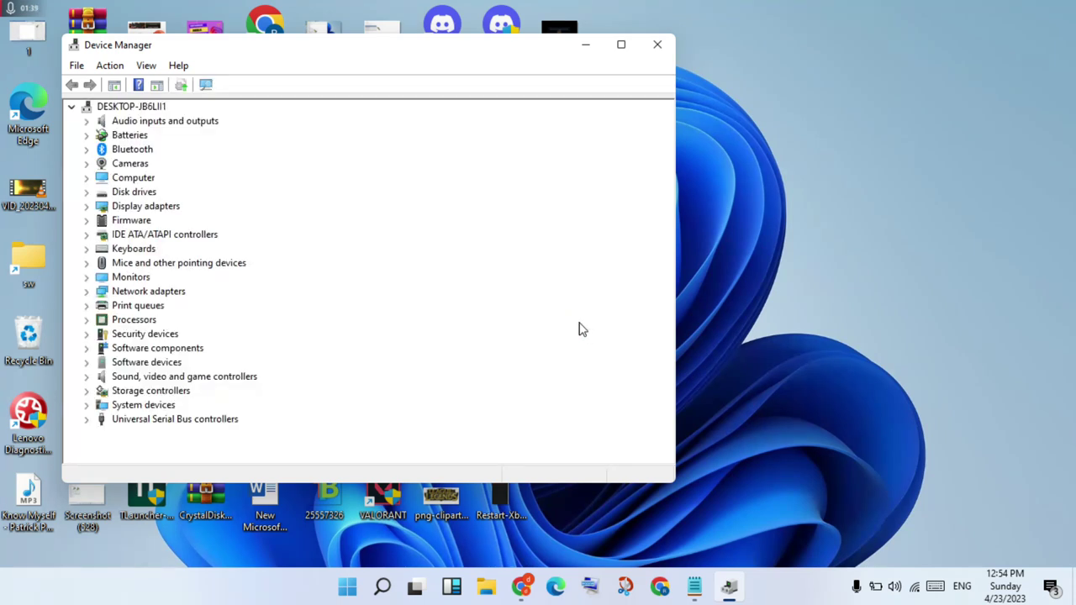
{"action": "left_click", "coordinate": [168, 210]}
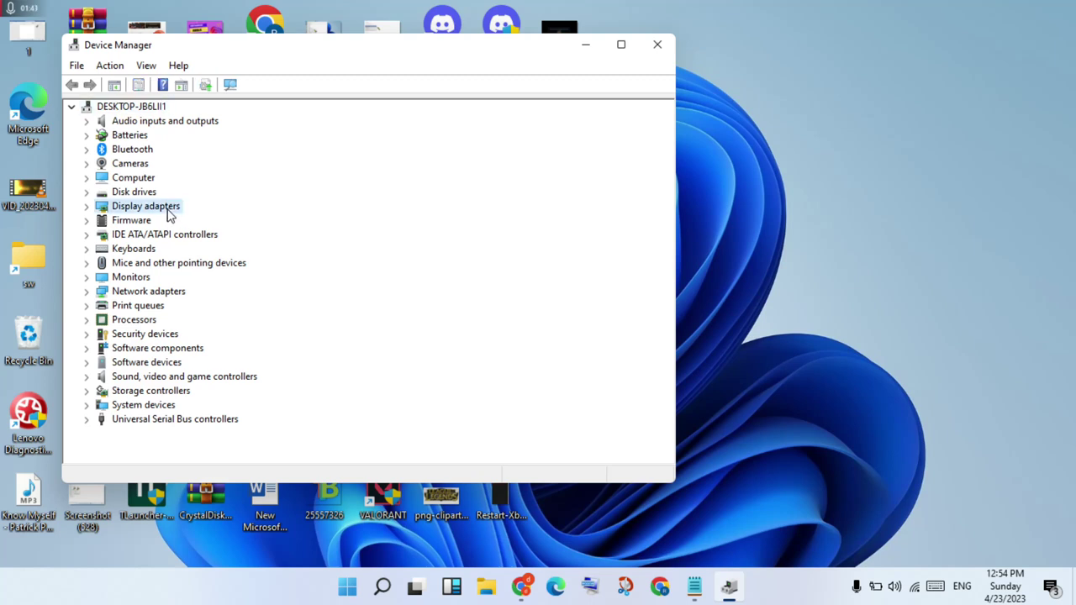
Reveal the AMD Radeon(TM) R4 Graphics adapter, cancel its driver update, and close Device Manager
{"action": "double_click", "coordinate": [168, 212]}
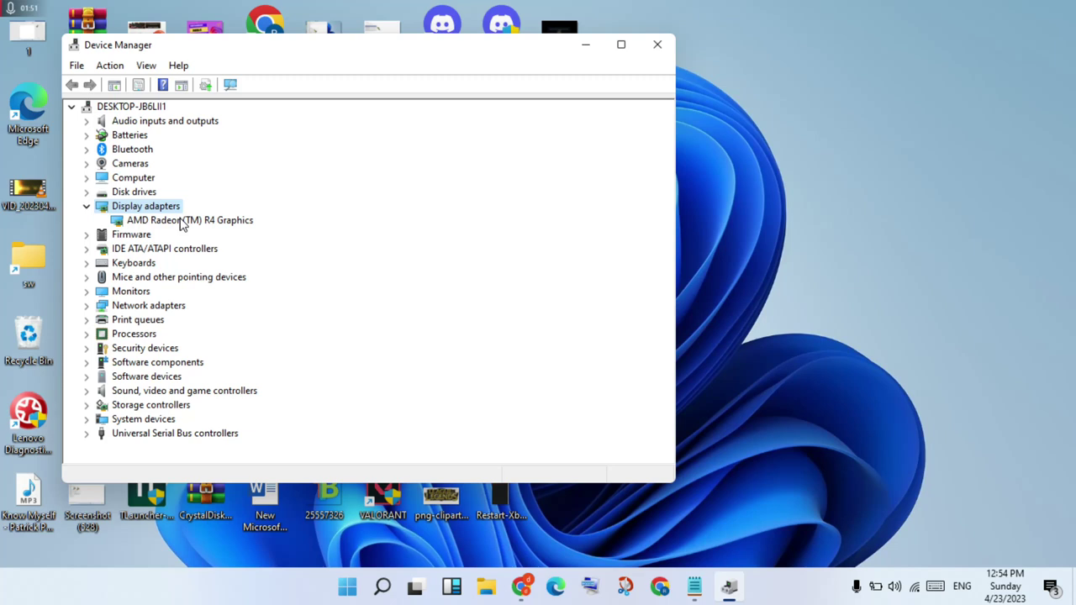
{"action": "right_click", "coordinate": [224, 225]}
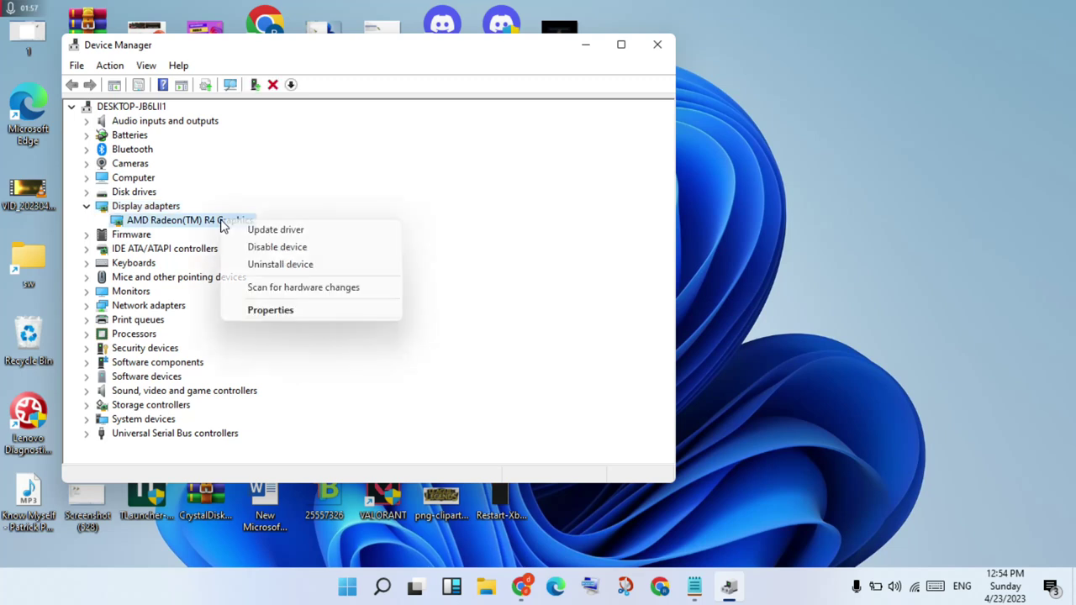
{"action": "left_click", "coordinate": [270, 233]}
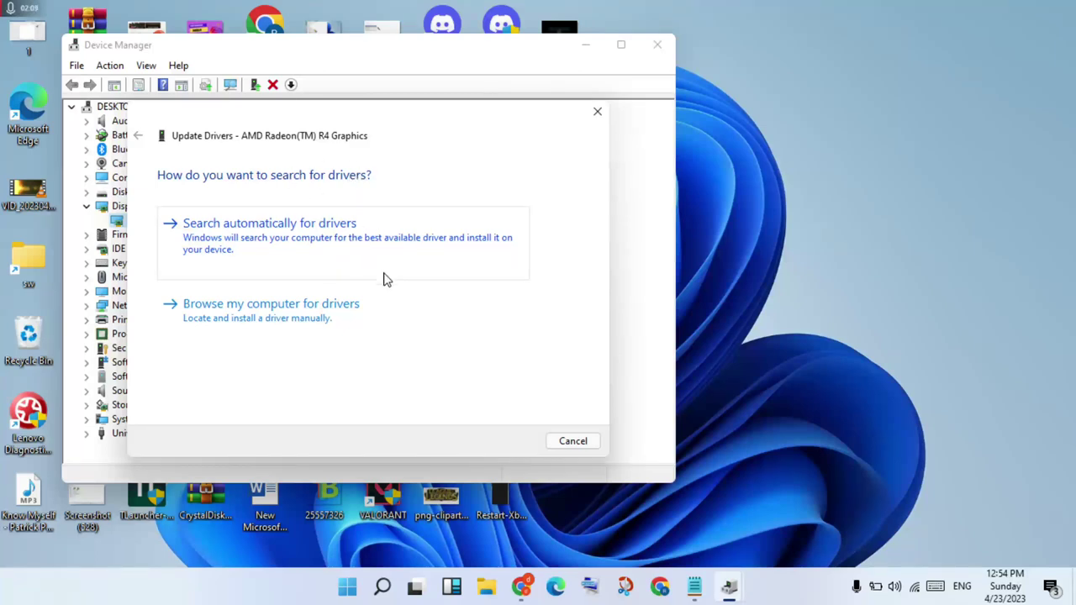
{"action": "left_click", "coordinate": [591, 448]}
{"action": "left_click", "coordinate": [656, 46]}
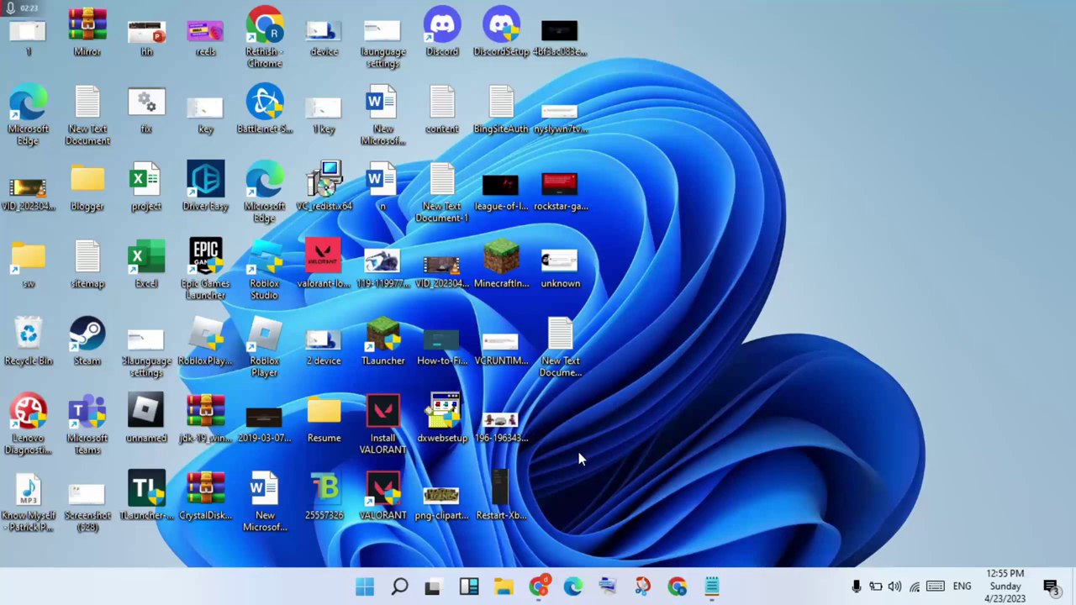
{"action": "left_click", "coordinate": [678, 588]}
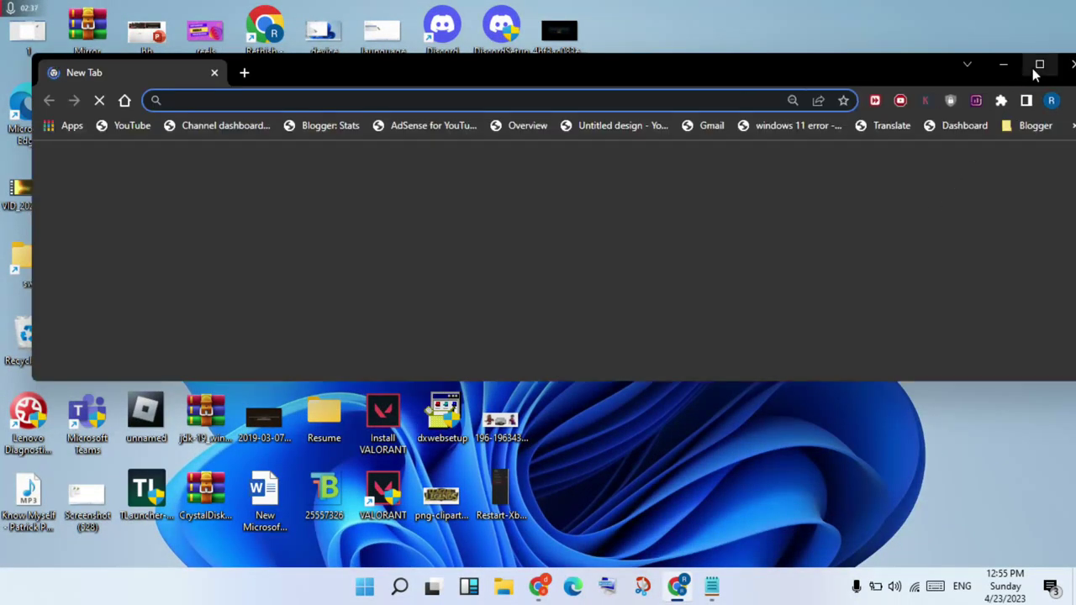
Maximize Chrome and Google 'amd graphics driver download' to reach AMD's support page
{"action": "left_click", "coordinate": [1035, 71]}
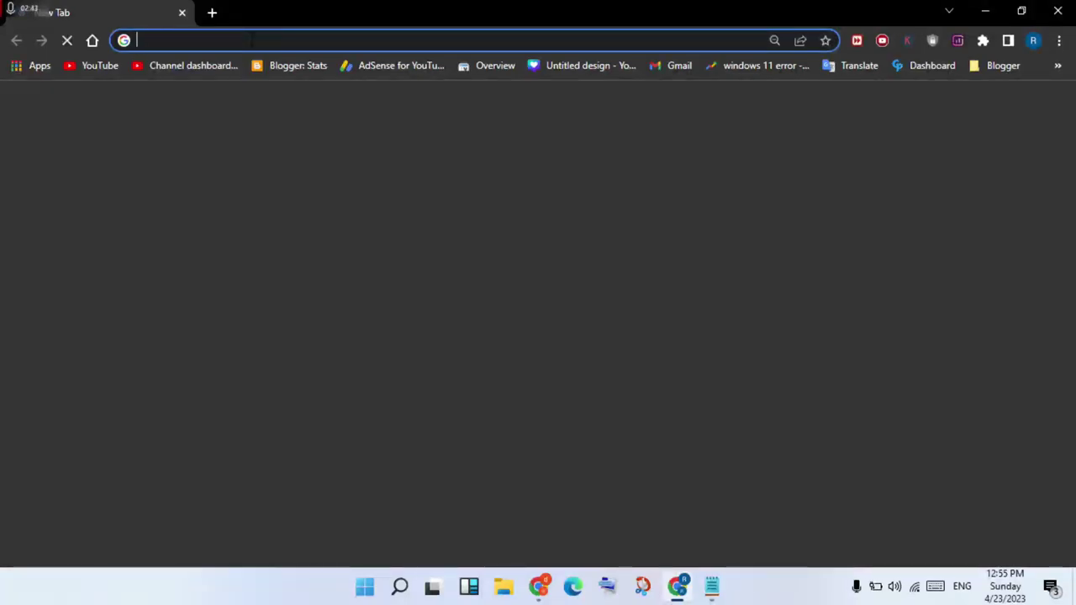
{"action": "type", "text": "a"}
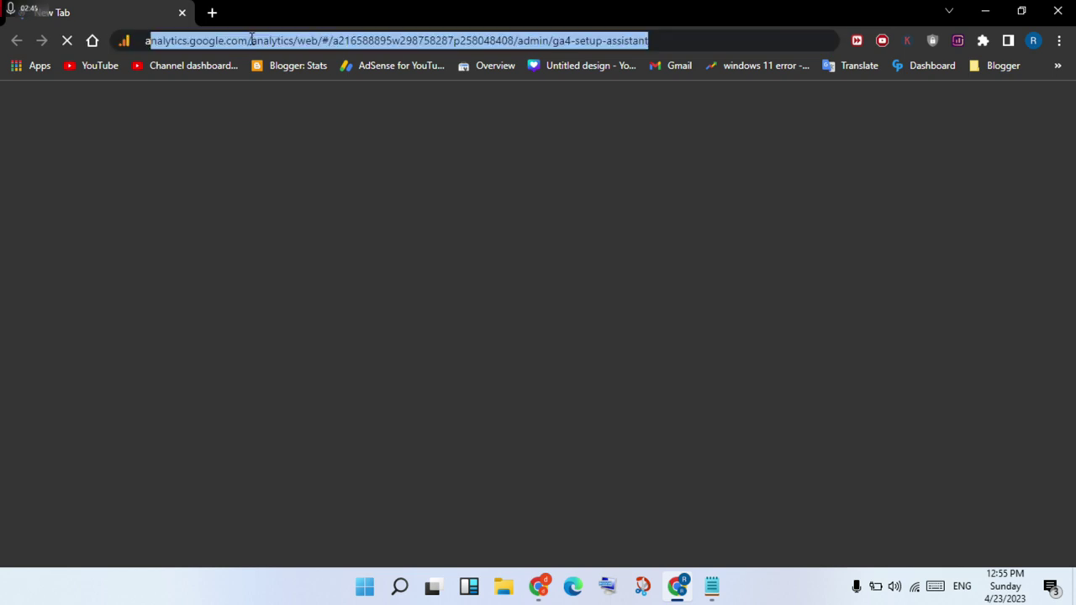
{"action": "type", "text": "md "}
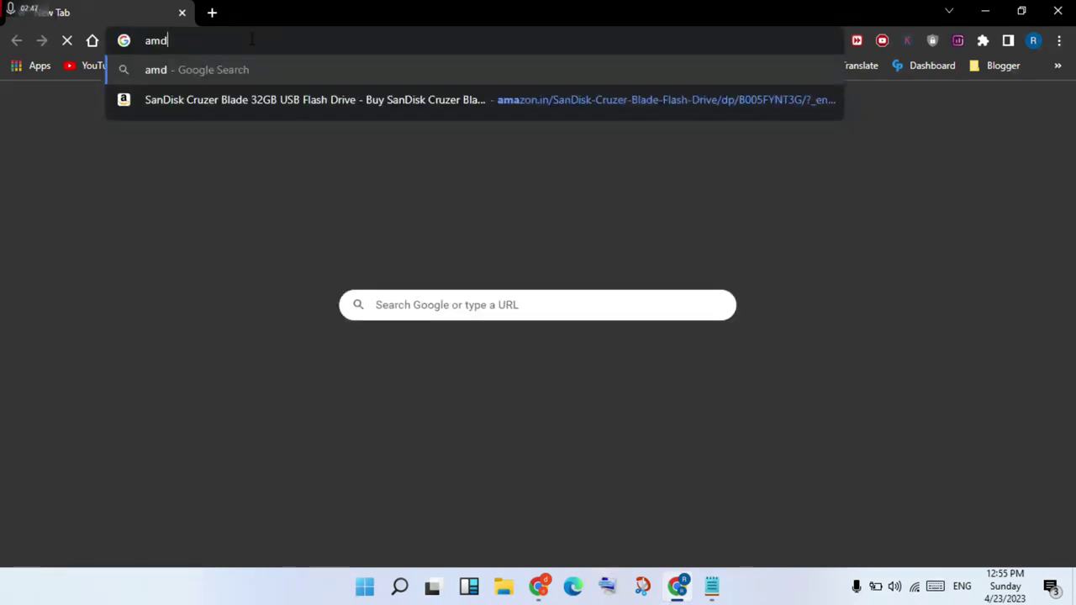
{"action": "type", "text": "gr"}
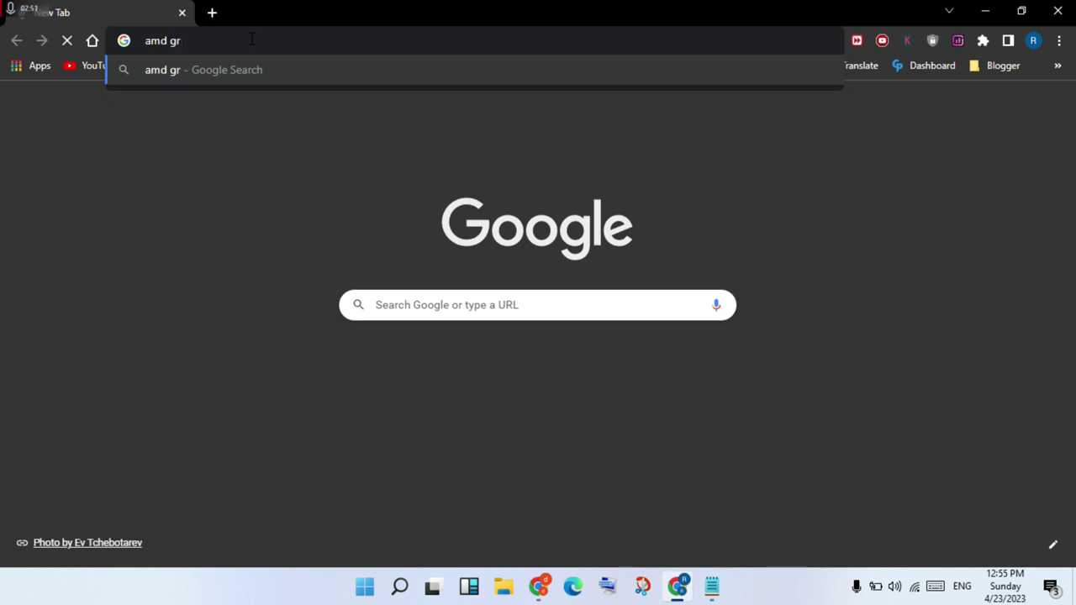
{"action": "type", "text": "aphics"}
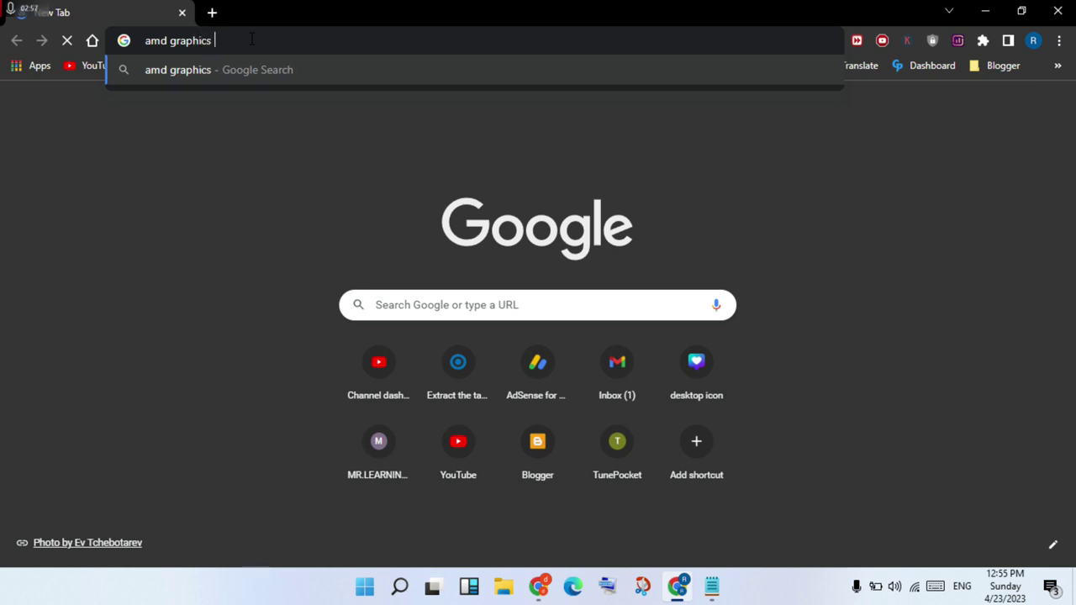
{"action": "type", "text": " driver download"}
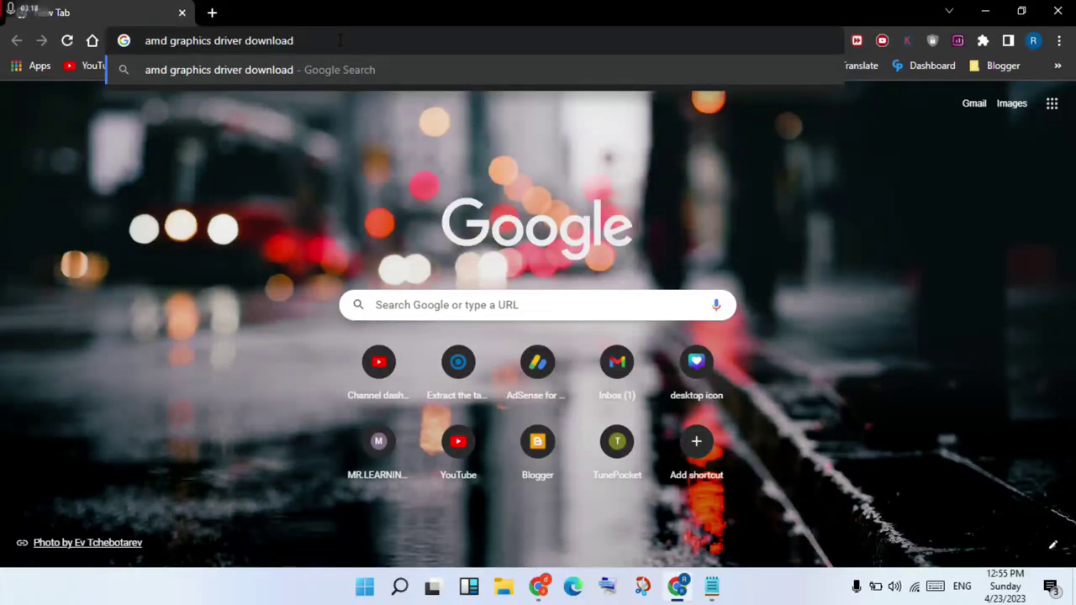
{"action": "key", "text": "Return"}
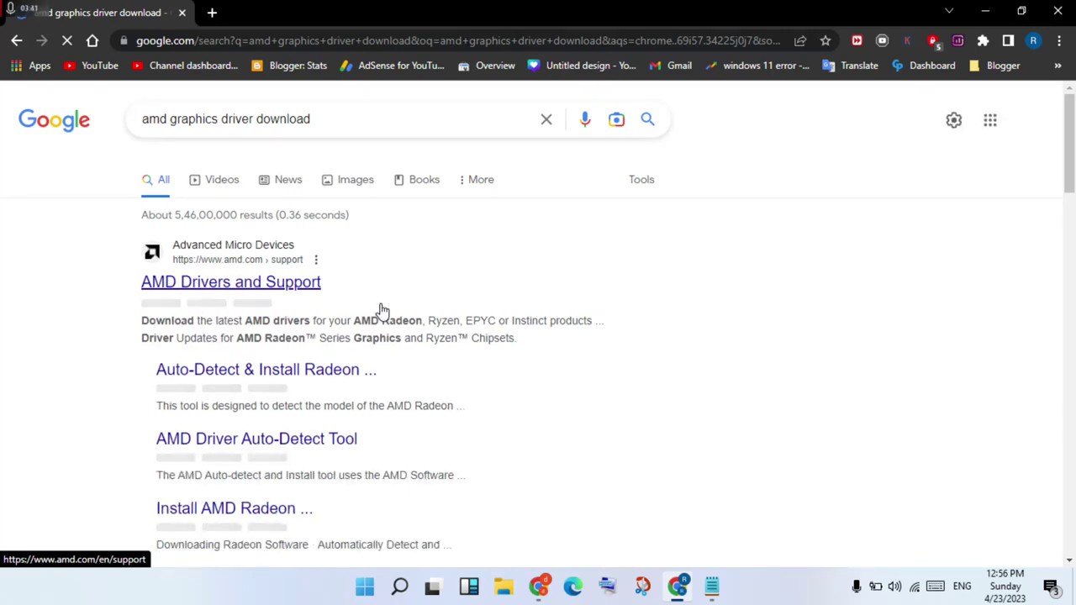
{"action": "scroll", "coordinate": [382, 311], "scroll_direction": "down", "scroll_amount": 2}
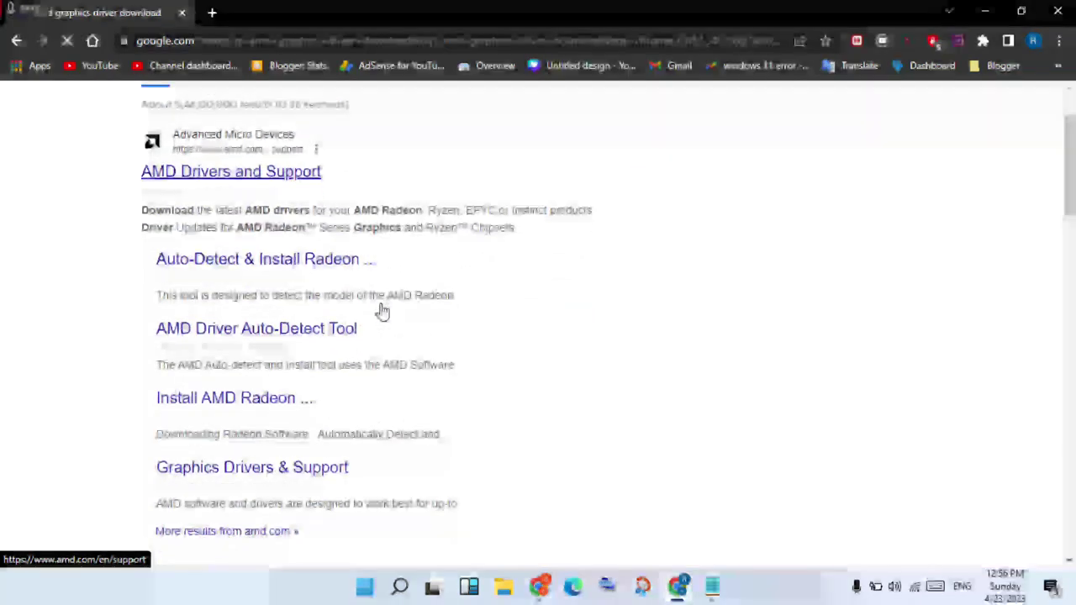
{"action": "scroll", "coordinate": [383, 311], "scroll_direction": "down", "scroll_amount": 2}
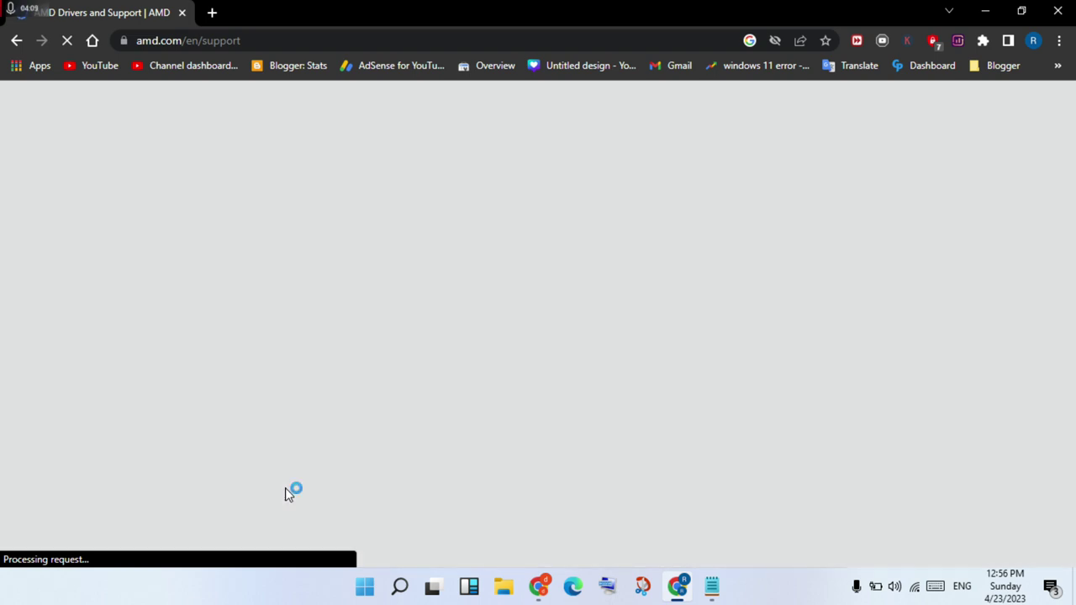
{"action": "left_click", "coordinate": [213, 13]}
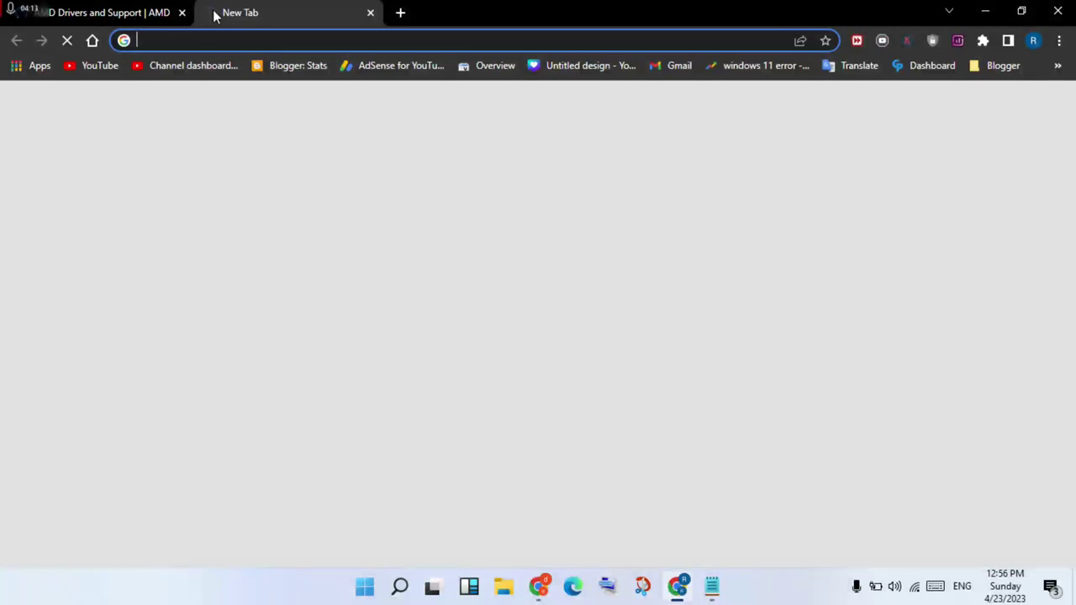
Google 'nvidia graphics driver download' in the second tab
{"action": "type", "text": "nvid"}
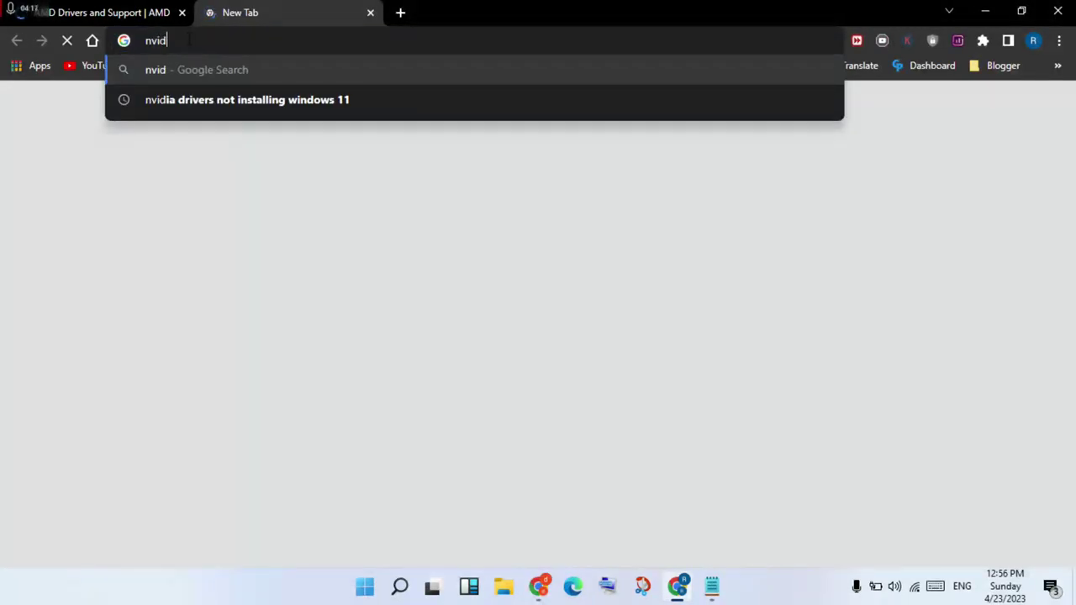
{"action": "type", "text": "ia"}
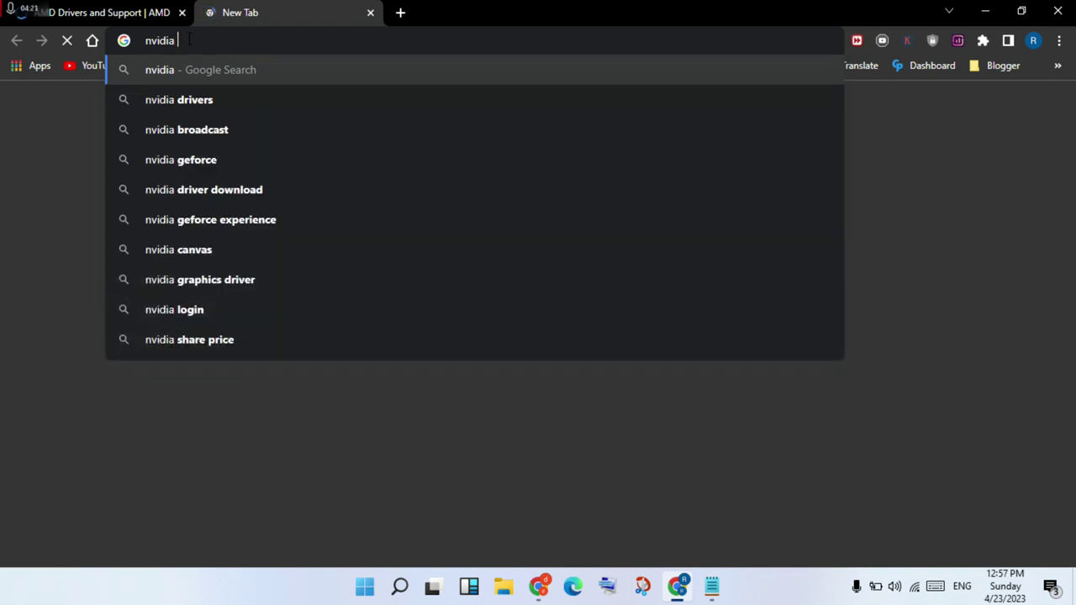
{"action": "key", "text": "Down"}
{"action": "key", "text": "Down"}
{"action": "key", "text": "Down"}
{"action": "key", "text": "Down"}
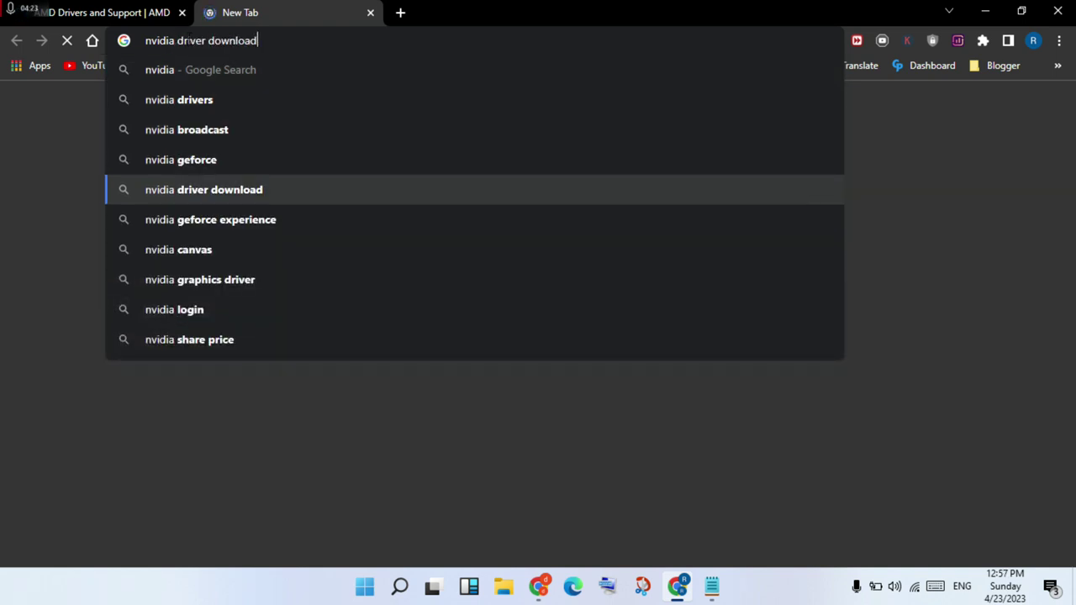
{"action": "key", "text": "Down"}
{"action": "key", "text": "Down"}
{"action": "key", "text": "Down"}
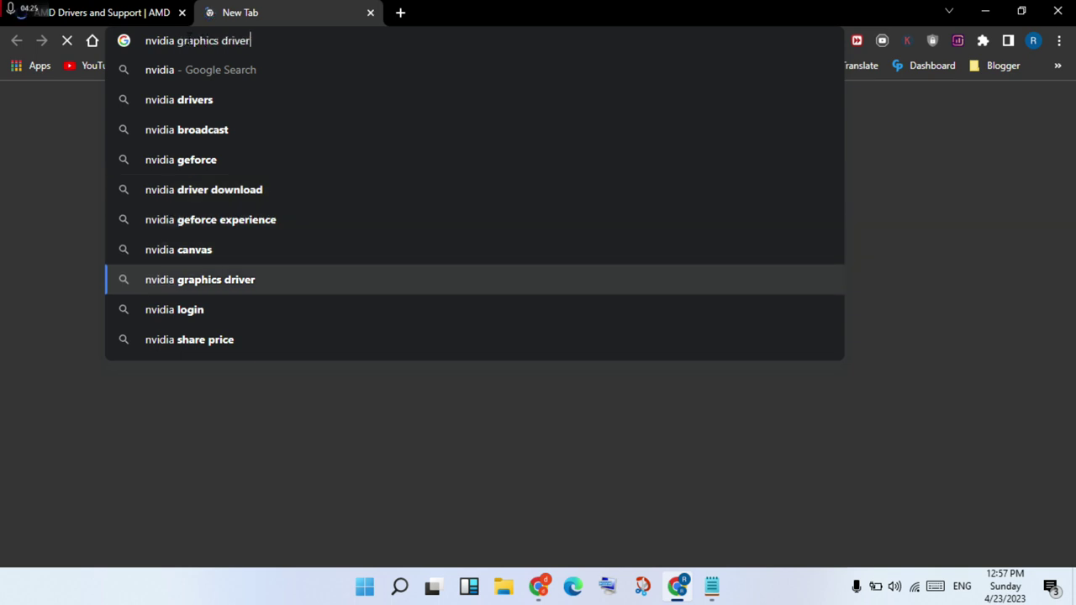
{"action": "type", "text": "dow"}
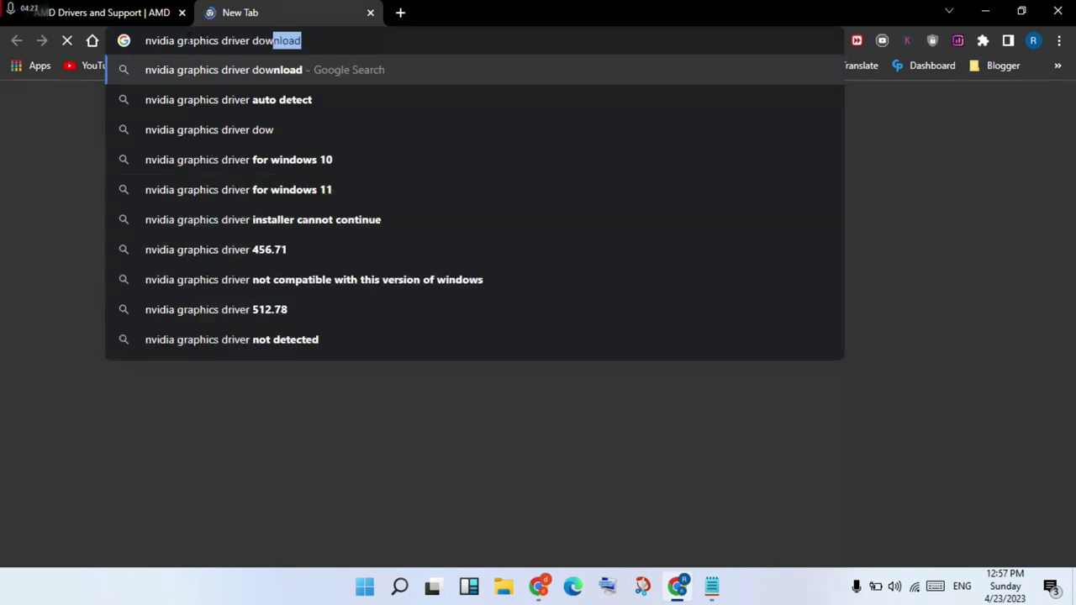
{"action": "type", "text": "nload"}
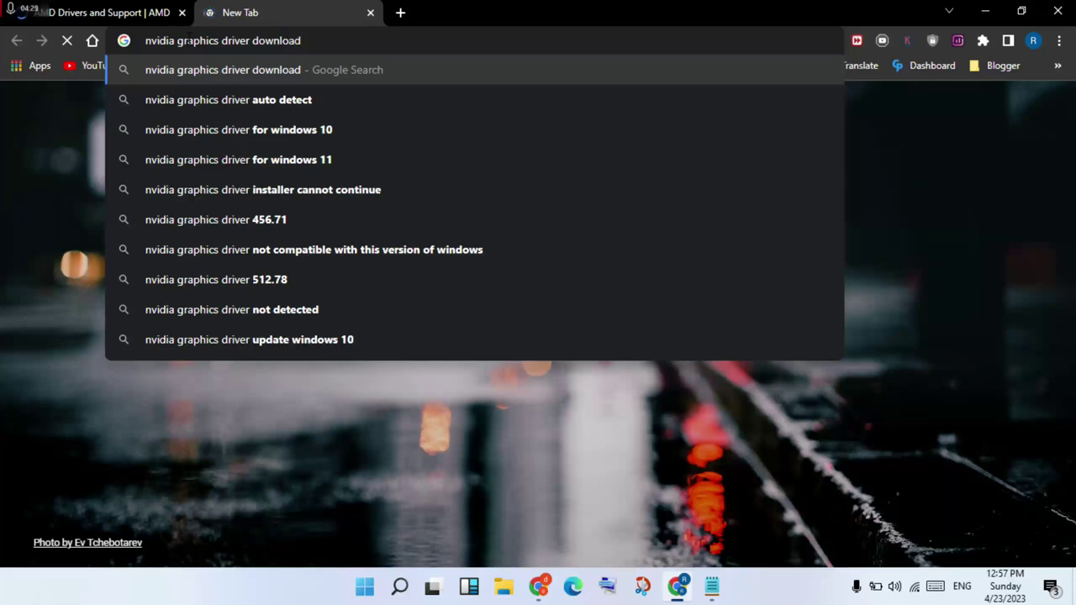
{"action": "key", "text": "Return"}
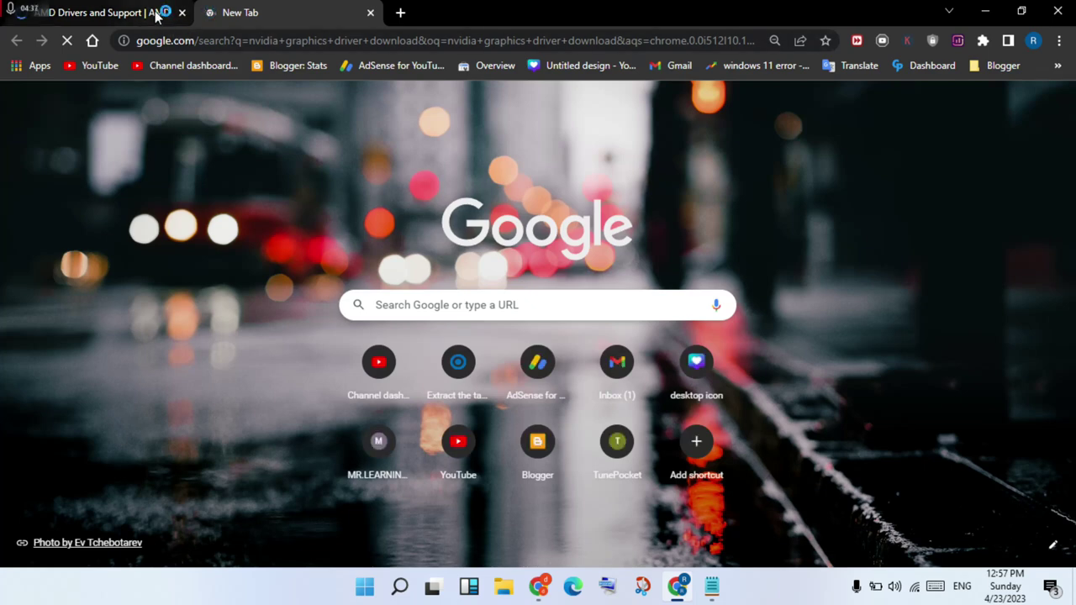
{"action": "left_click", "coordinate": [158, 15]}
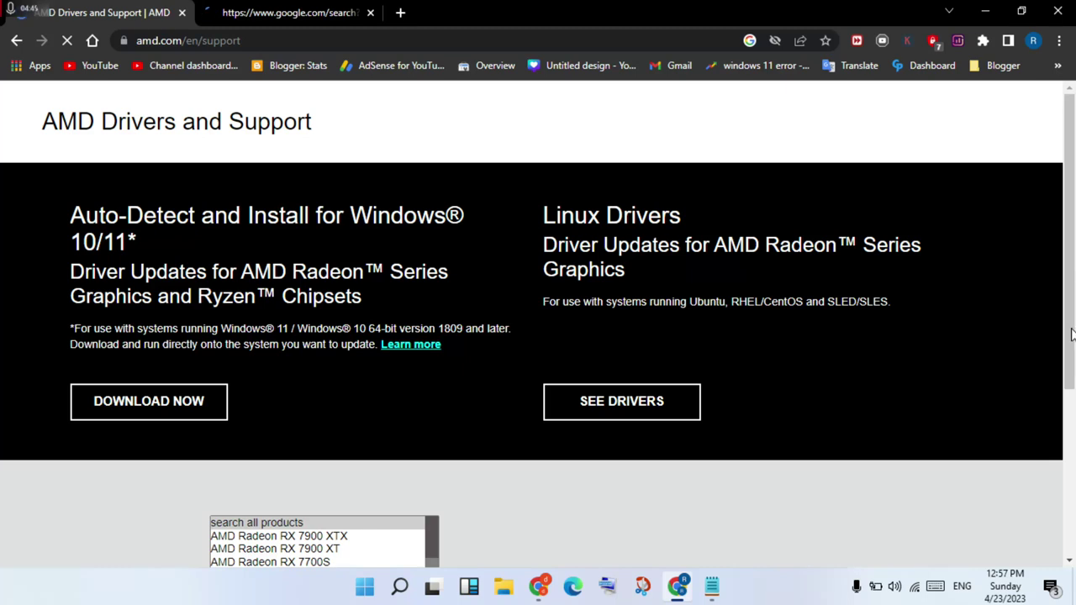
Scroll the AMD Drivers and Support page, then close that tab
{"action": "scroll", "coordinate": [1061, 428], "scroll_direction": "down", "scroll_amount": 4}
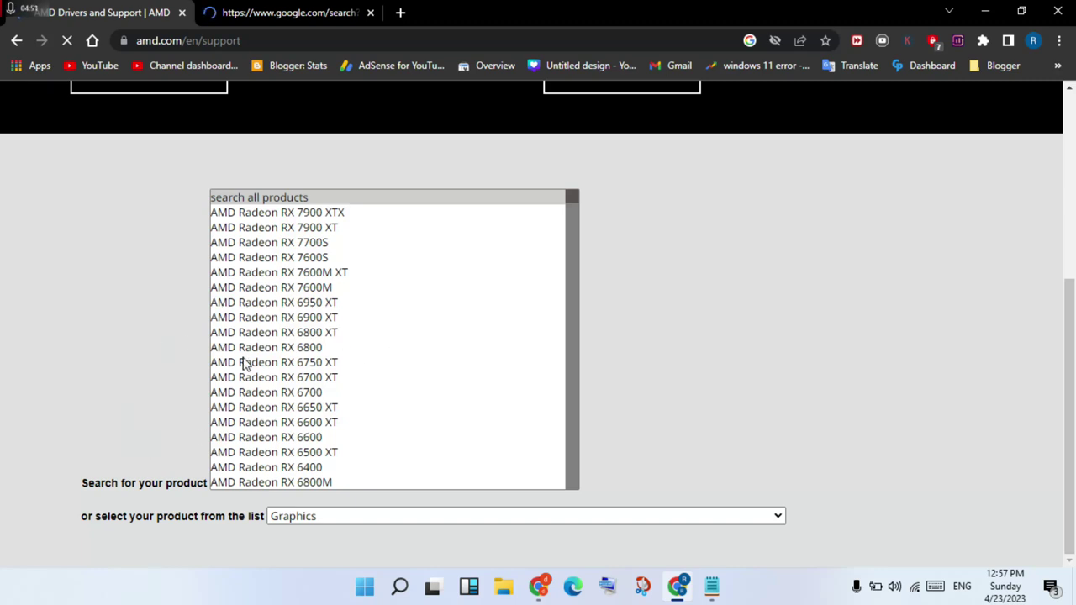
{"action": "left_click", "coordinate": [181, 12]}
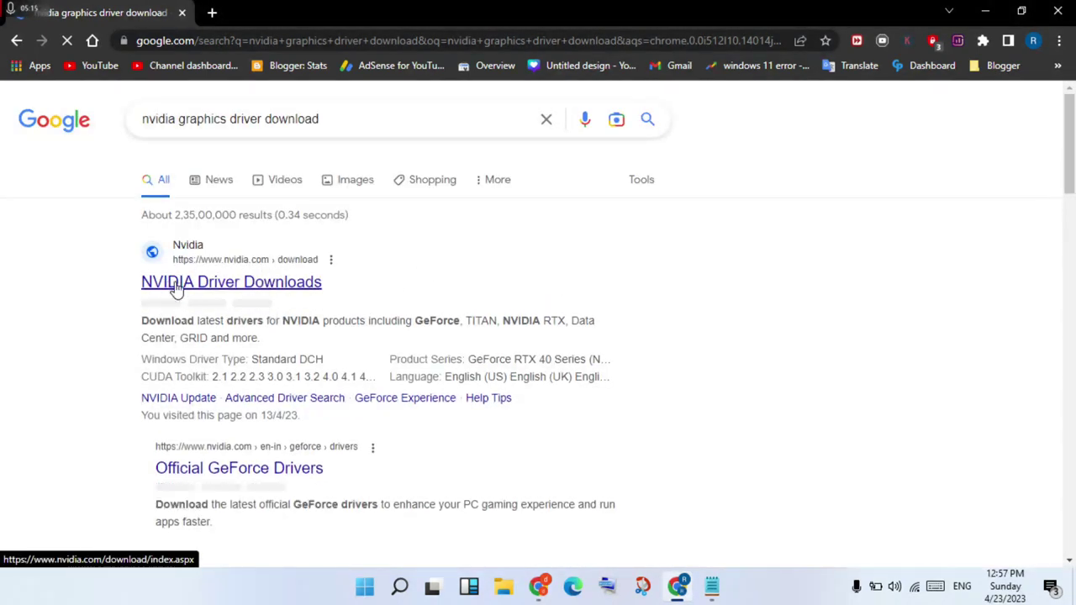
Open NVIDIA Driver Downloads, pick the GeForce RTX 4090 Laptop GPU product, then close Chrome
{"action": "left_click", "coordinate": [301, 290]}
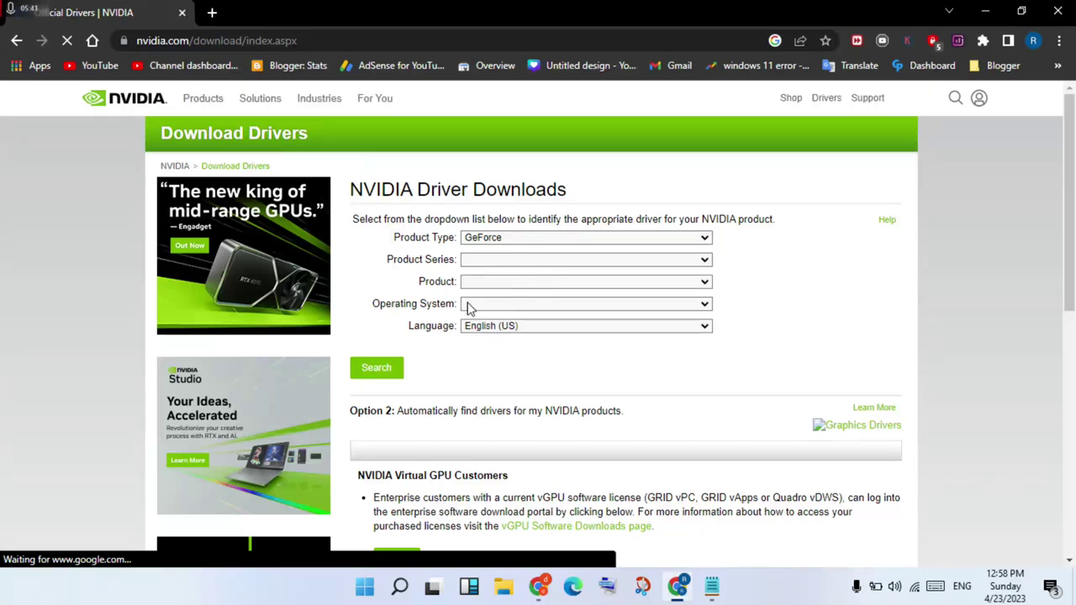
{"action": "left_click", "coordinate": [493, 328]}
{"action": "left_click", "coordinate": [527, 239]}
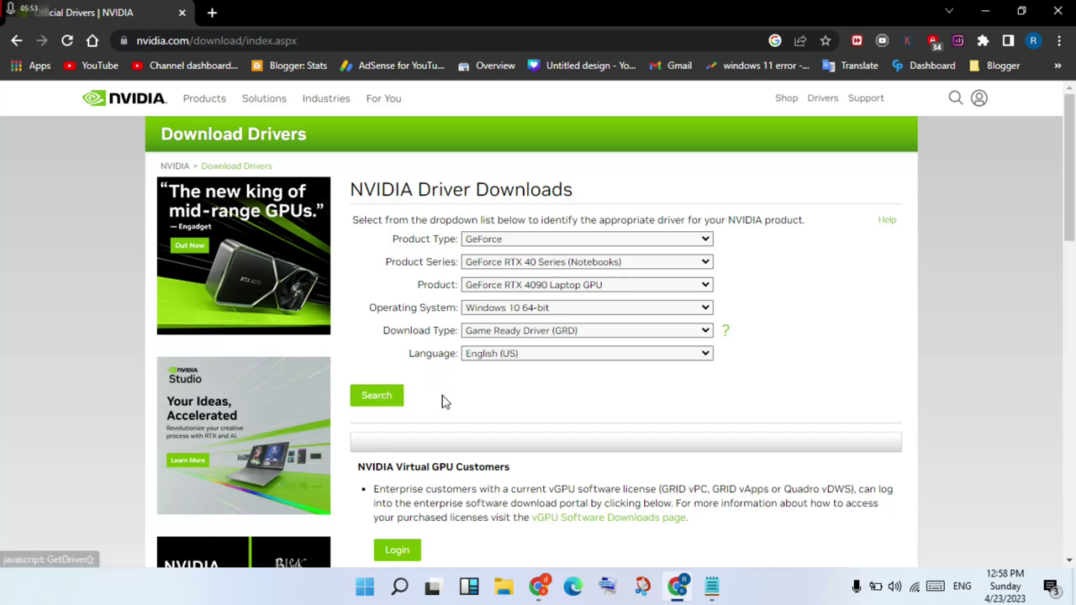
{"action": "left_click", "coordinate": [1069, 6]}
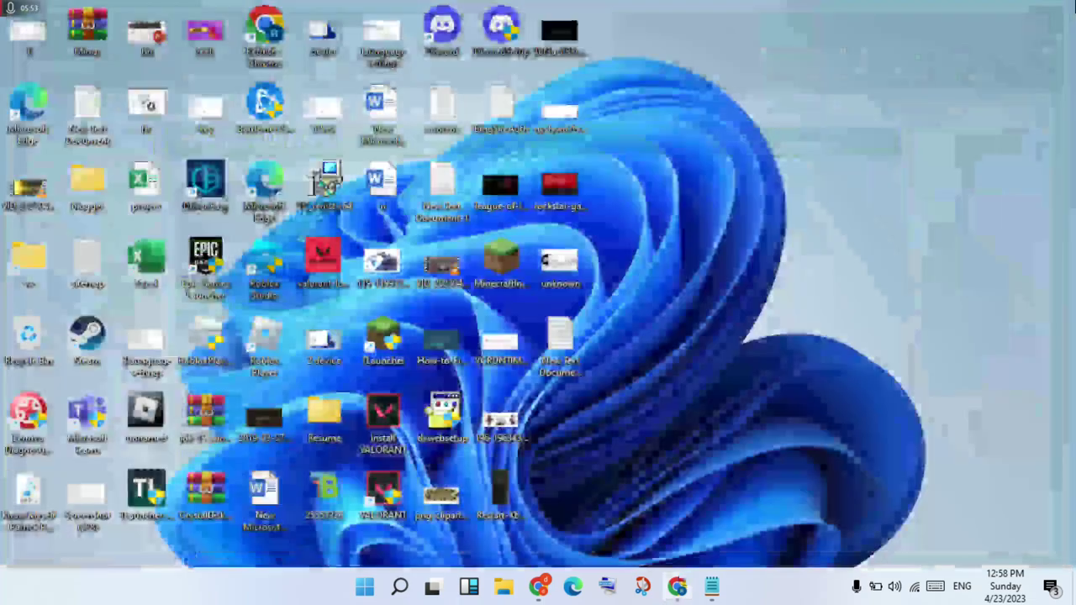
{"action": "left_click", "coordinate": [716, 591]}
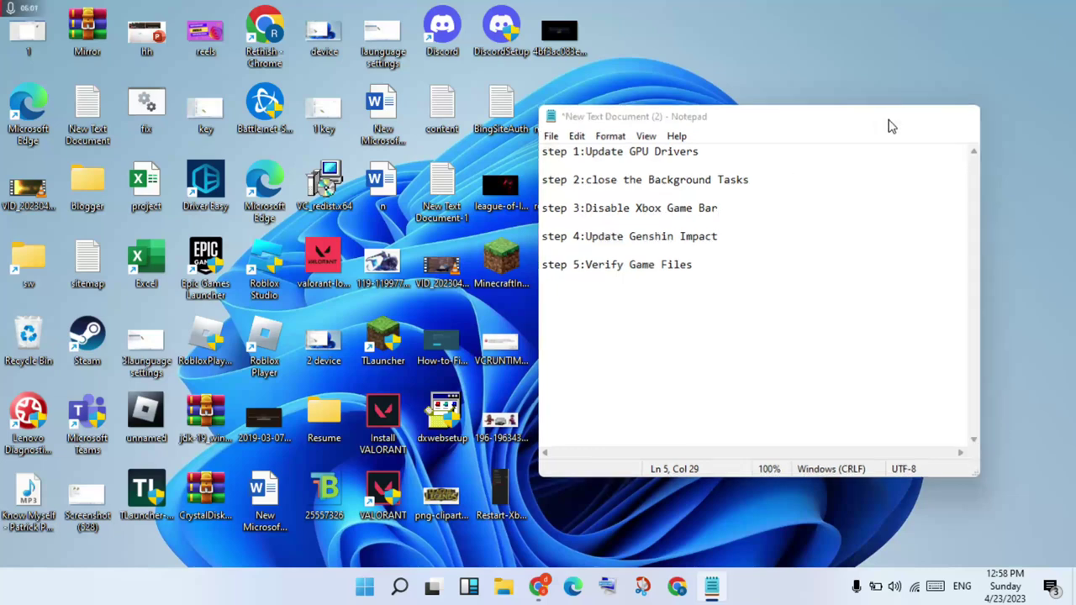
{"action": "left_click", "coordinate": [891, 115]}
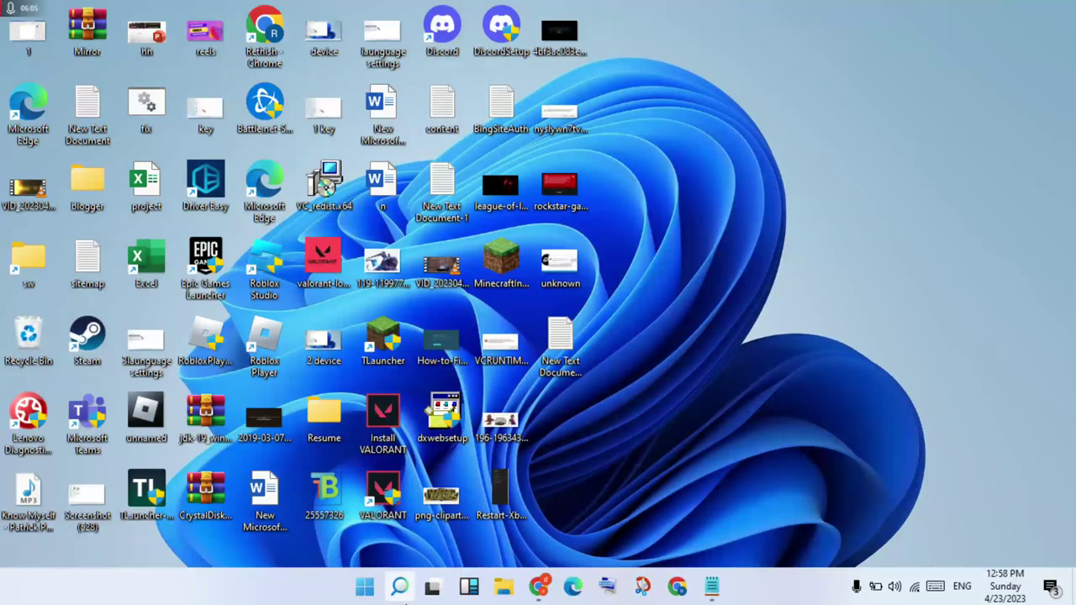
Launch the Settings app from a 'sett' search and go to Gaming
{"action": "left_click", "coordinate": [400, 589]}
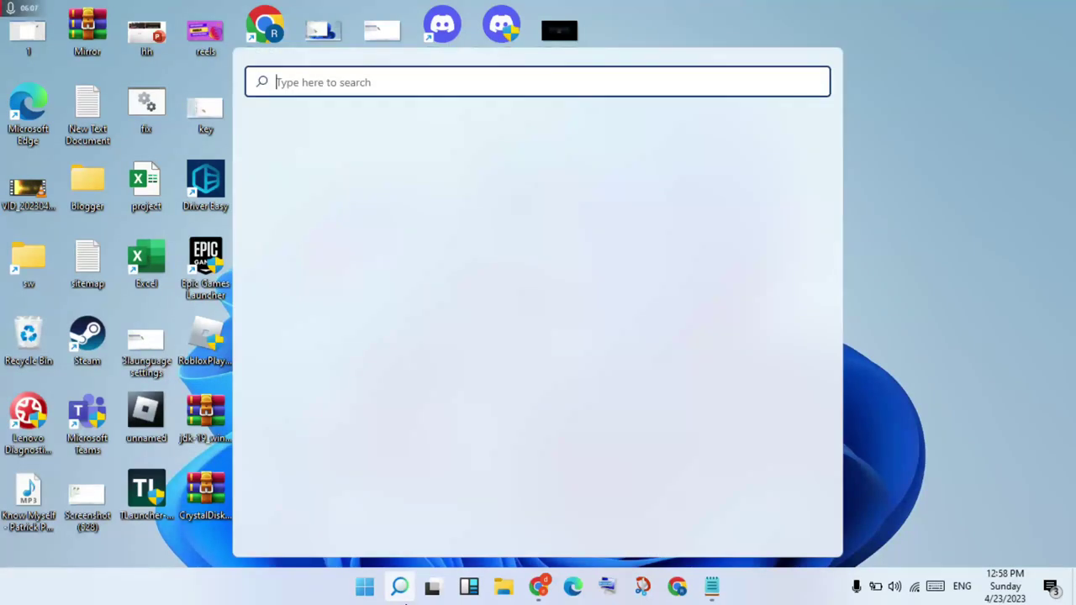
{"action": "type", "text": "sett"}
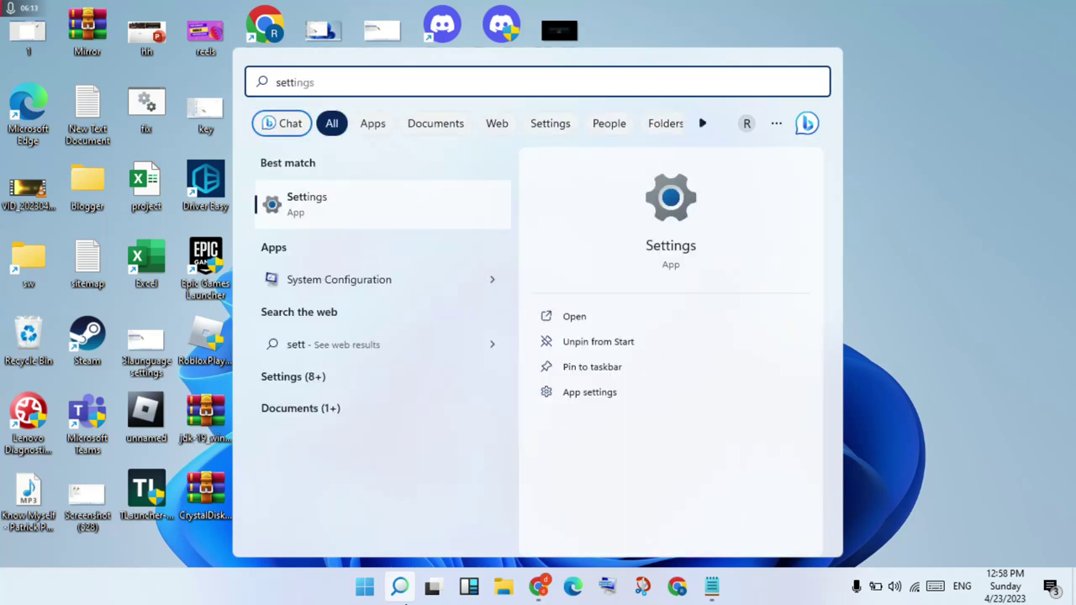
{"action": "key", "text": "Return"}
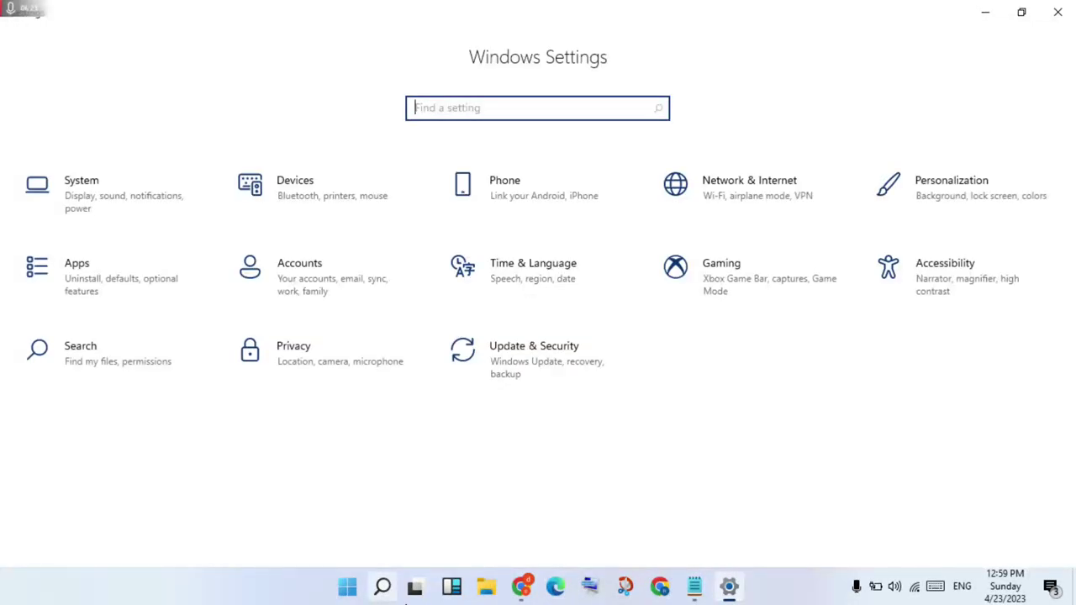
{"action": "left_click", "coordinate": [728, 283]}
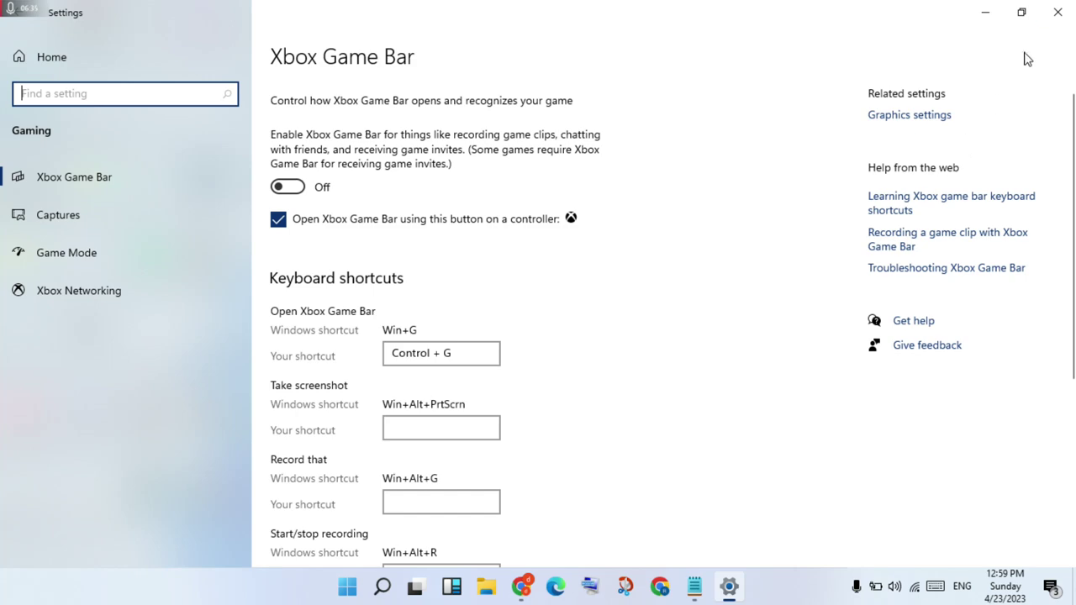
Close Settings now that Xbox Game Bar is switched Off
{"action": "left_click", "coordinate": [1057, 12]}
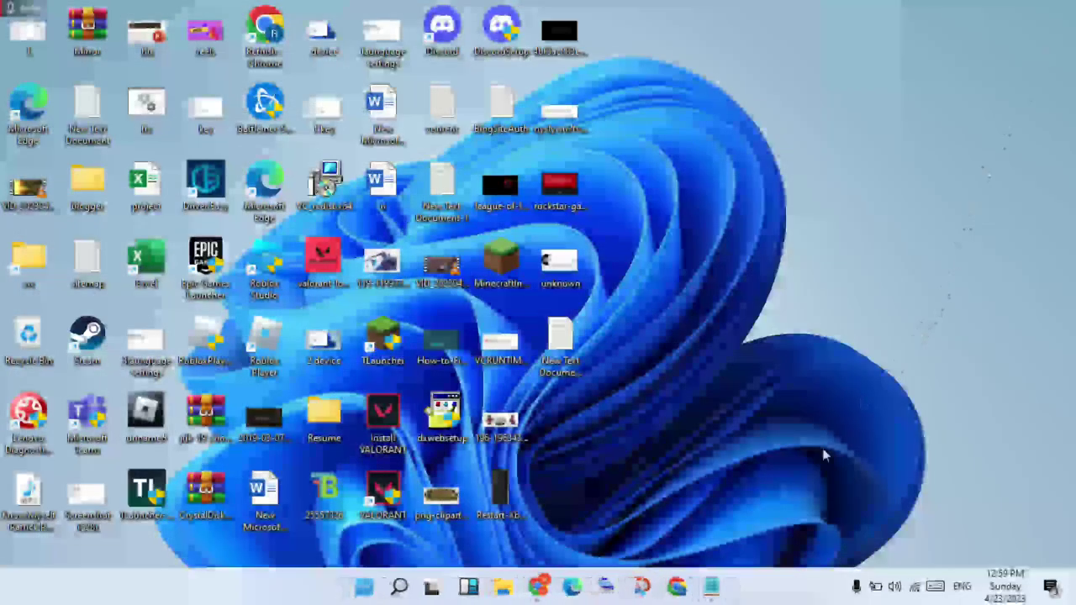
Restore the Notepad window listing the five fix steps, from Update GPU Drivers to Verify Game Files
{"action": "left_click", "coordinate": [715, 591]}
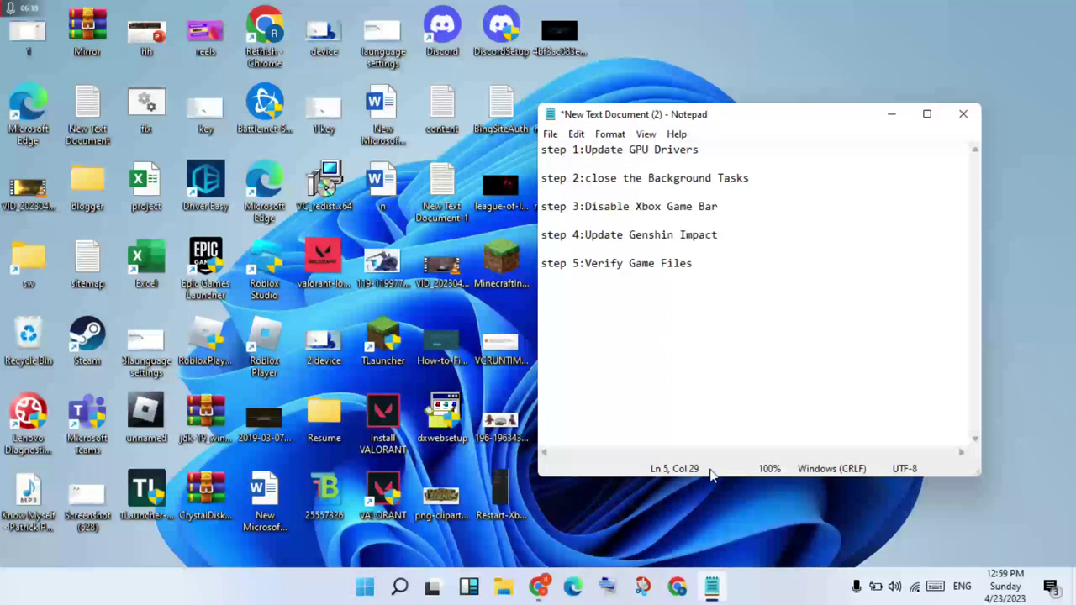